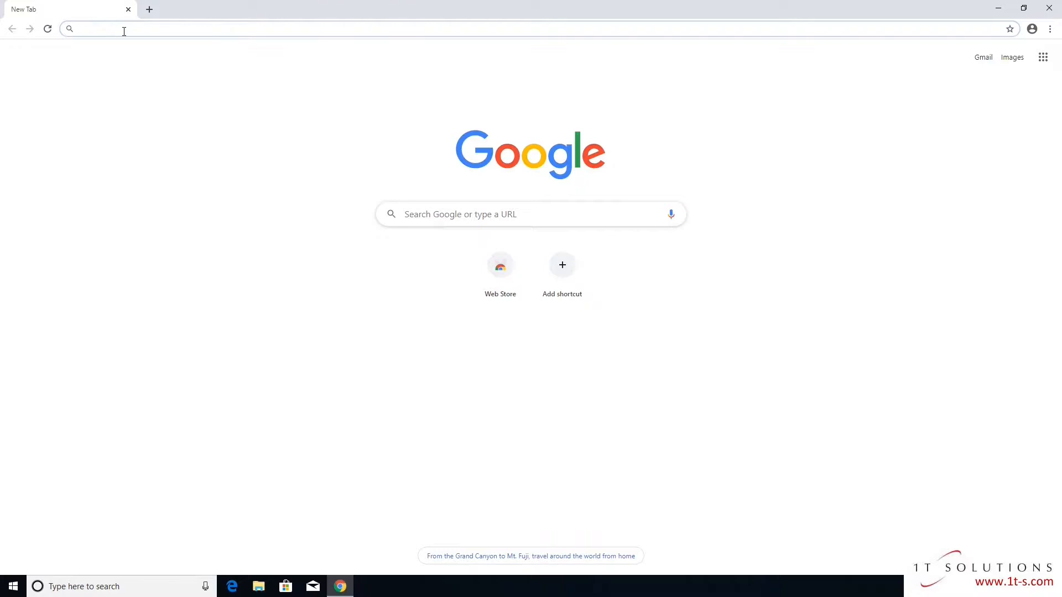
Search Google for 'ice ledger' from the Chrome address bar
text(i)
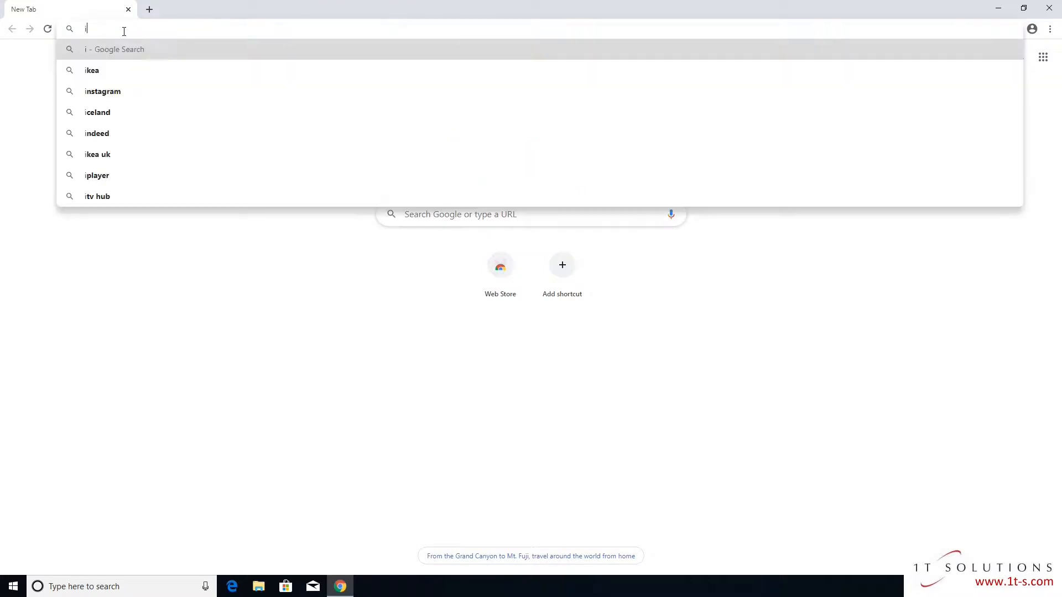
text(ce ledger)
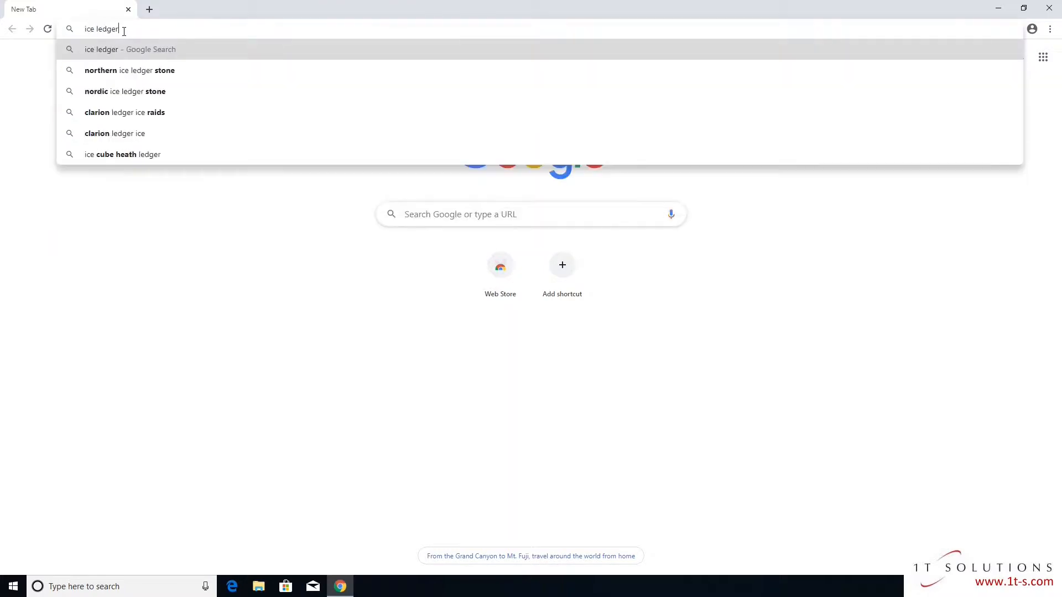
key(Return)
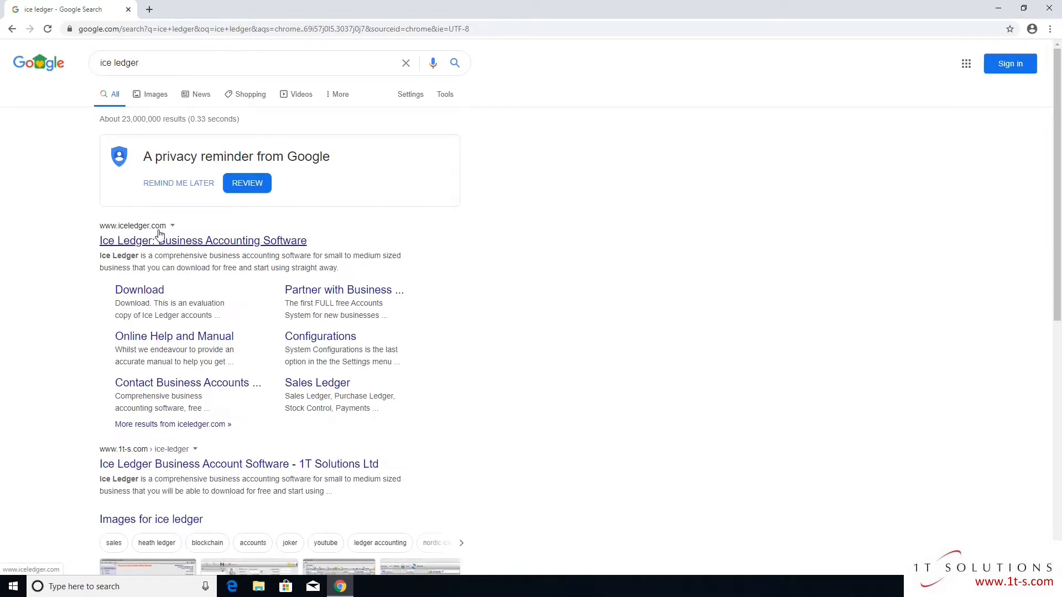
Download the Ice Ledger Online Installer past reCAPTCHA and launch install_iceledger.exe
click(133, 294)
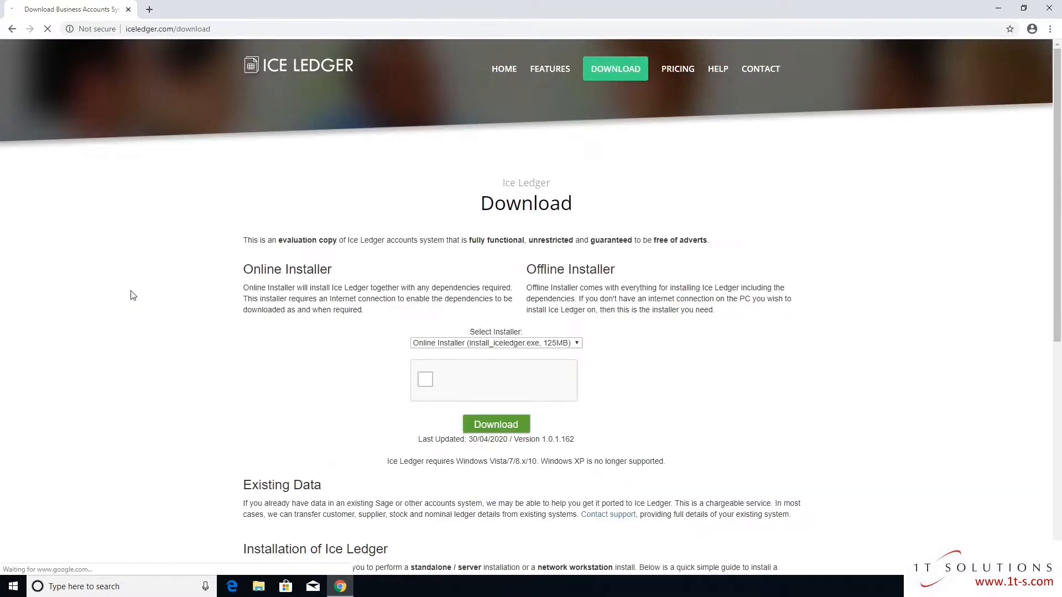
click(535, 344)
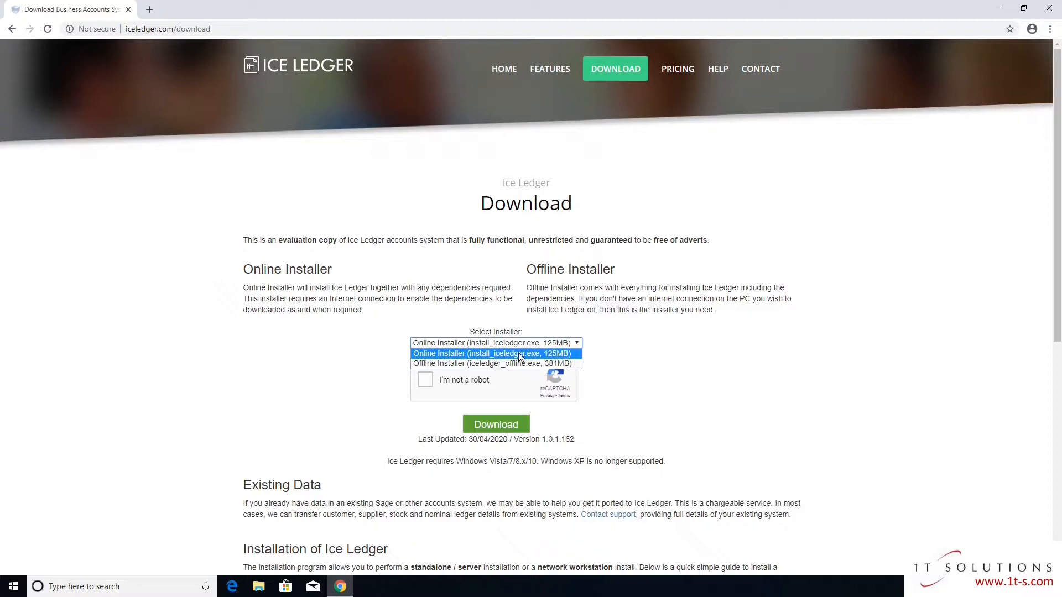
click(614, 352)
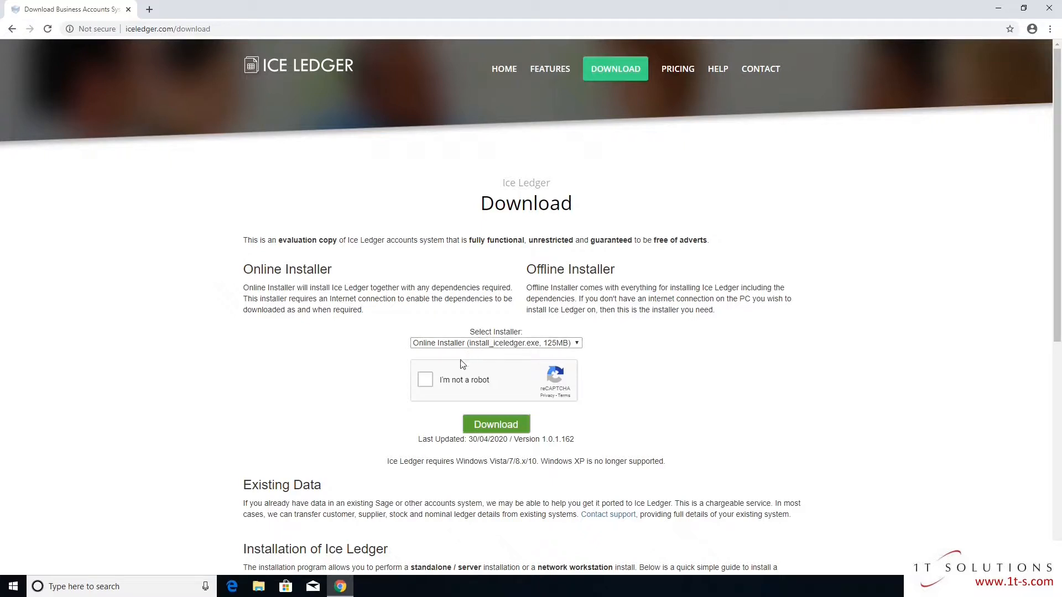
click(430, 384)
click(498, 426)
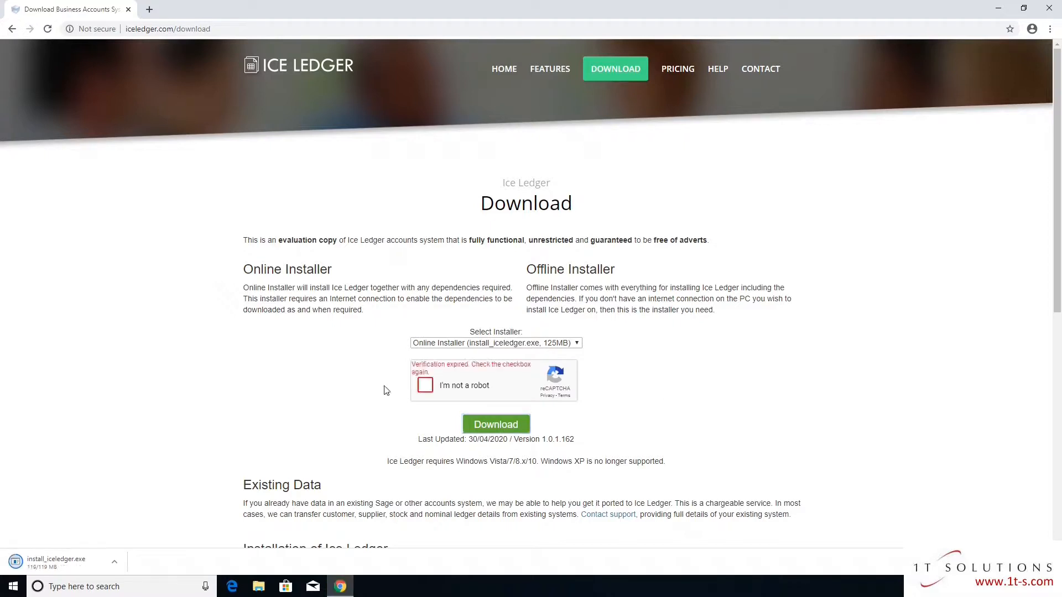
click(428, 380)
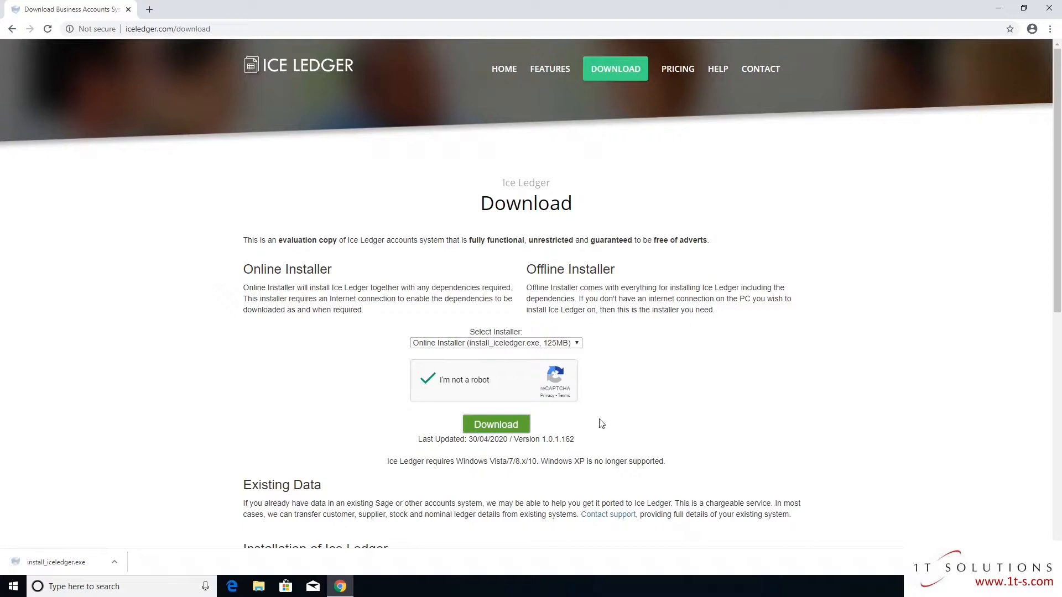
click(56, 563)
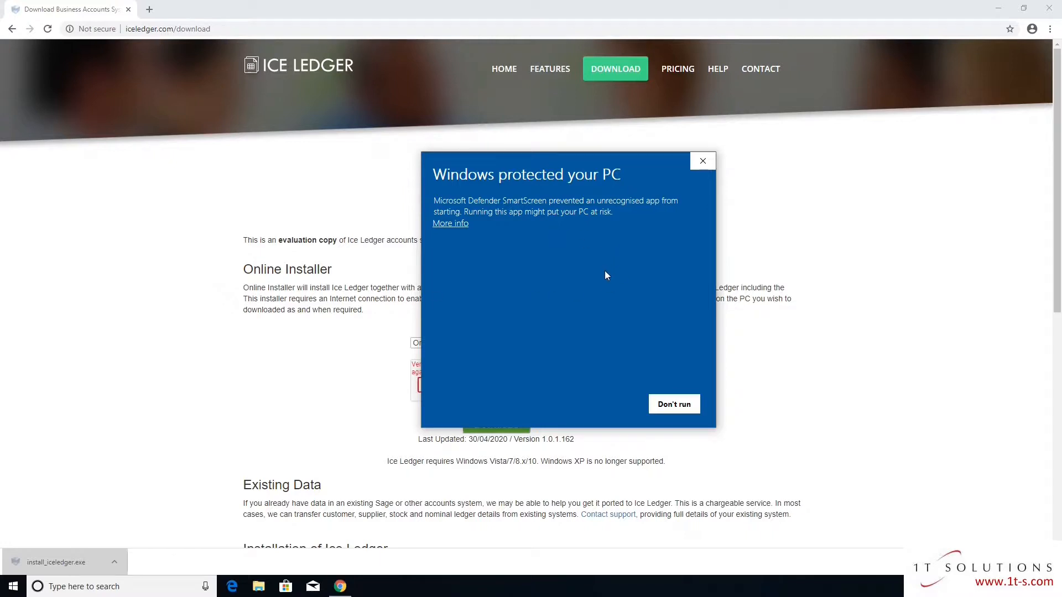
Run the installer anyway past SmartScreen and approve the User Account Control prompt
click(447, 227)
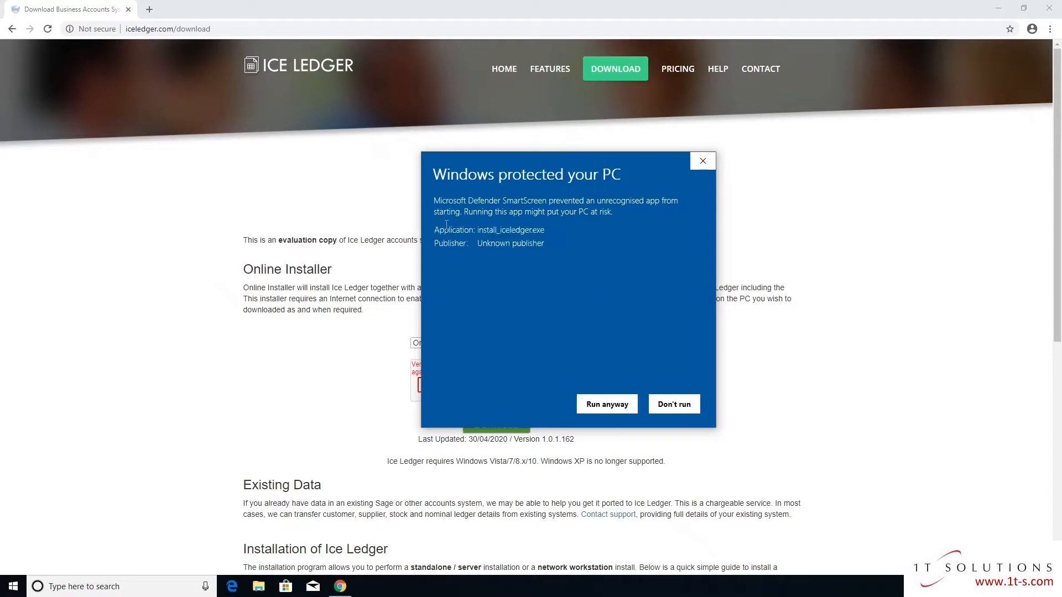
click(607, 405)
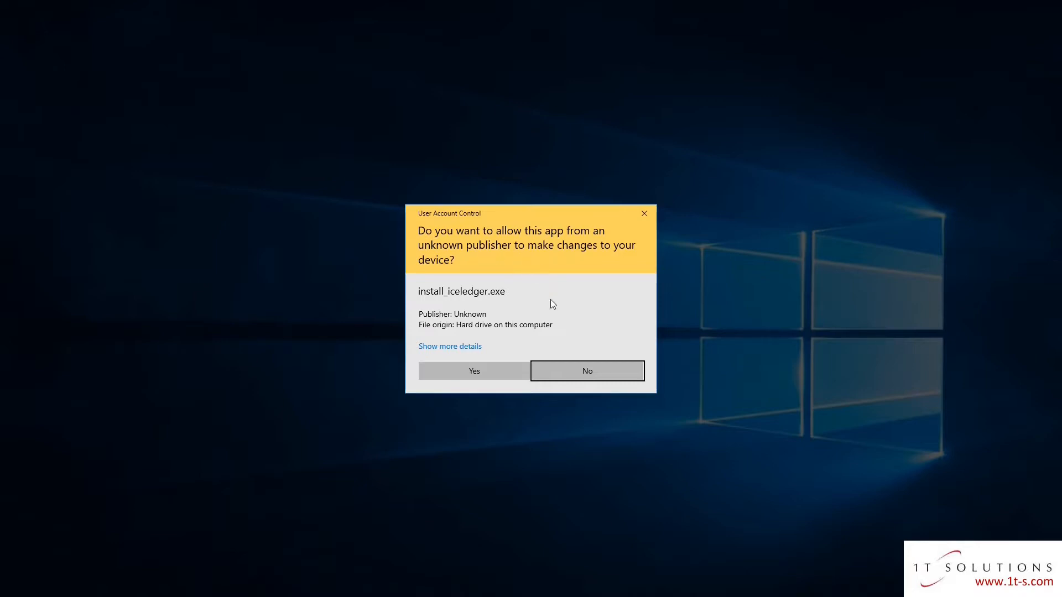
click(482, 374)
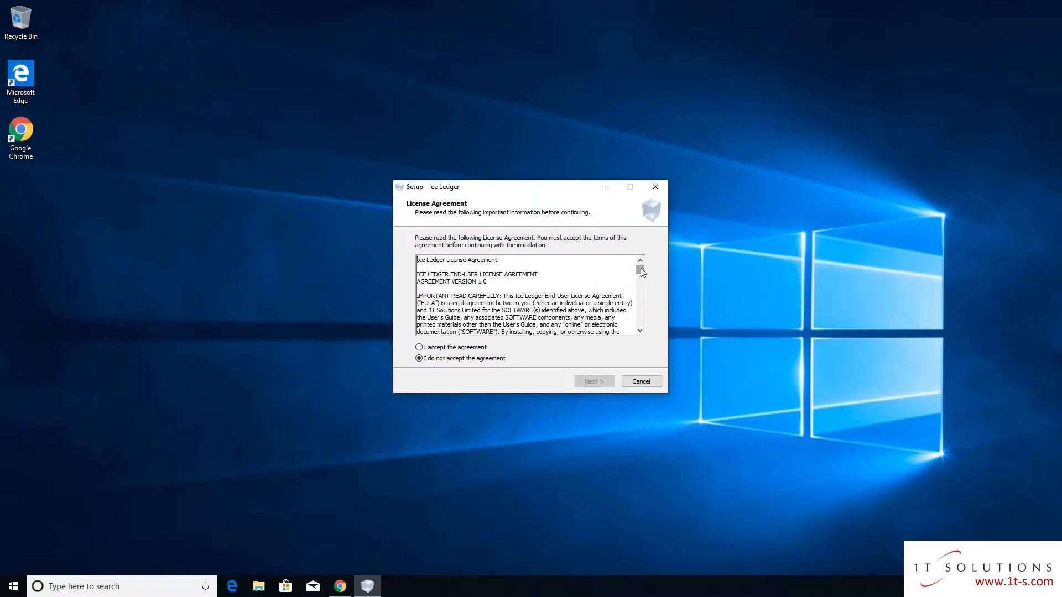
Accept the license, keep the default folder, Start menu and task options, and begin installing
drag(640, 268, 640, 324)
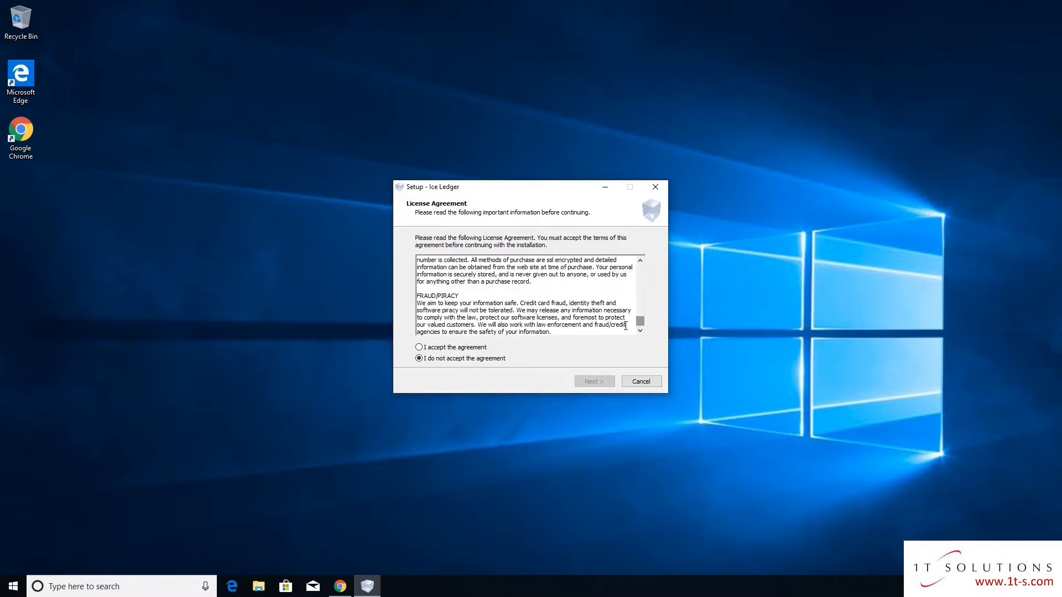
click(420, 349)
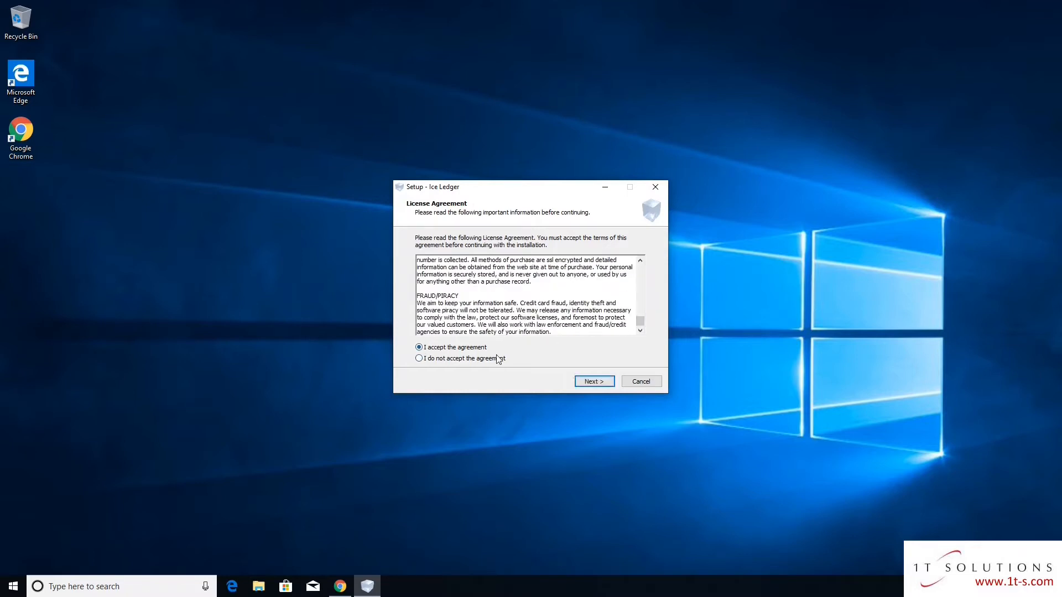
click(594, 382)
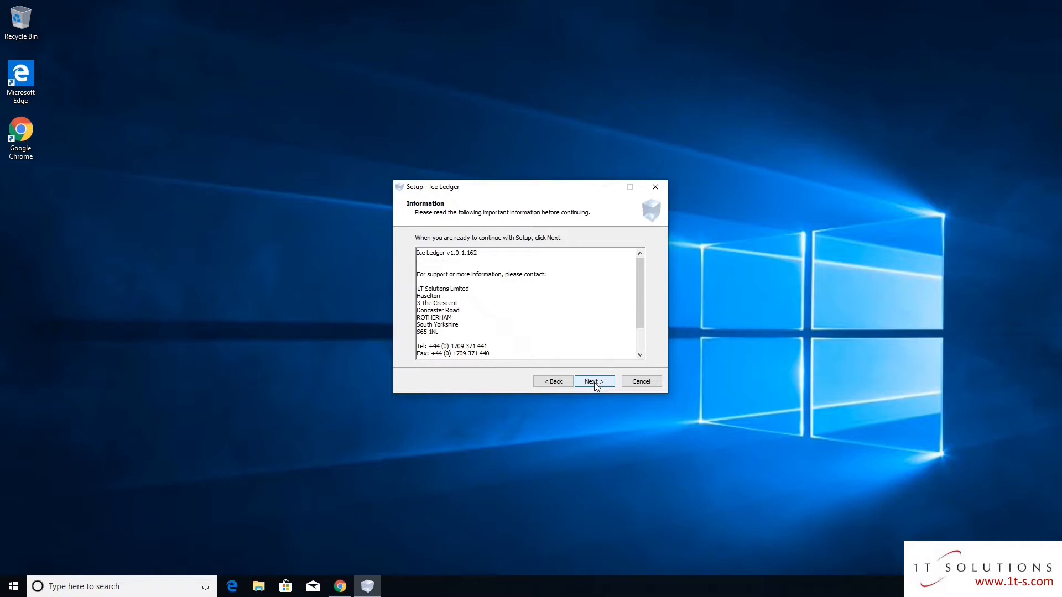
click(596, 382)
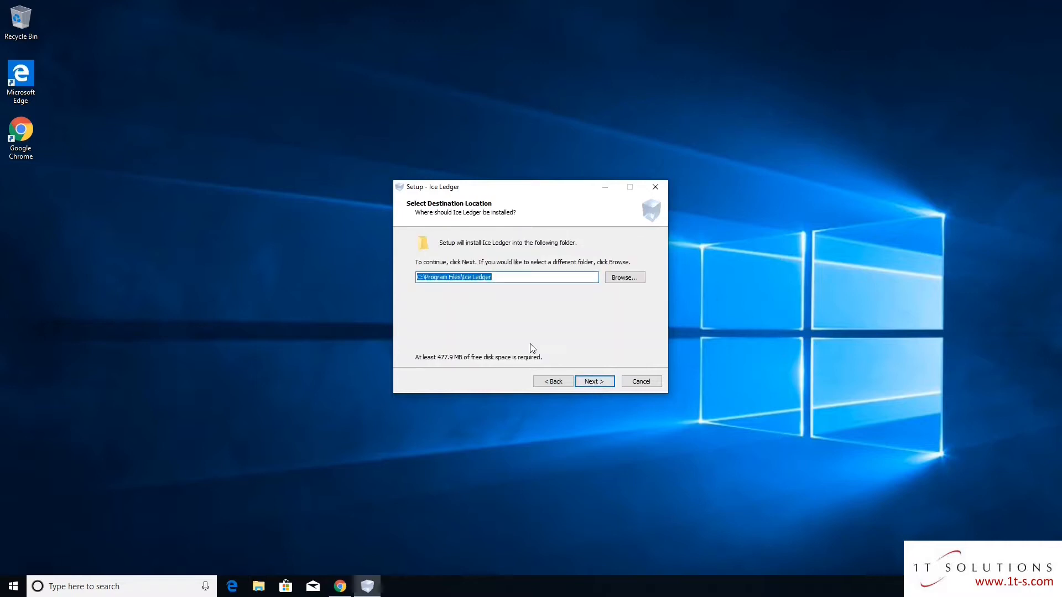
click(595, 382)
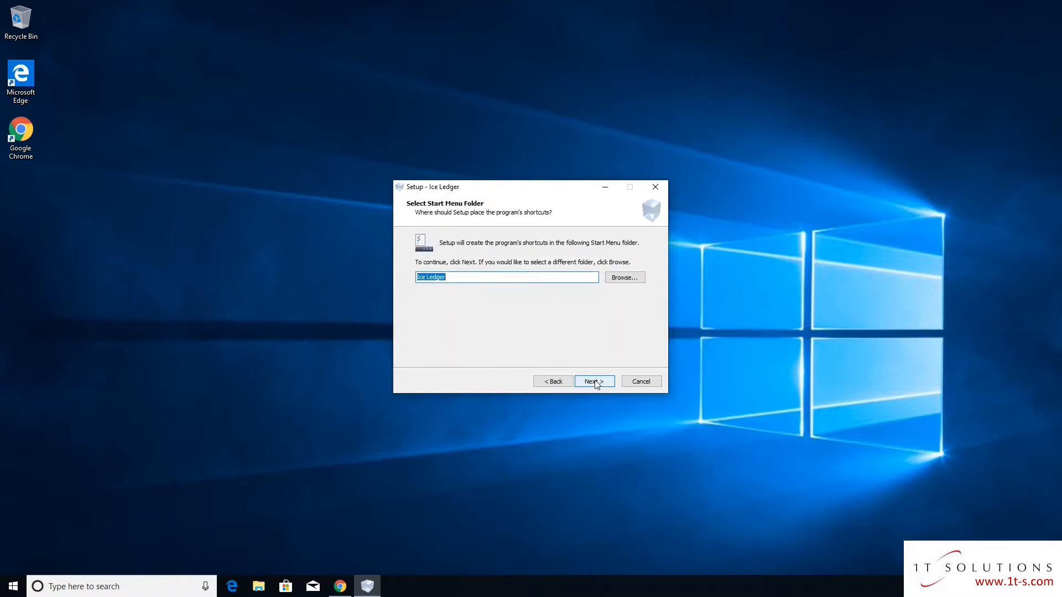
click(595, 382)
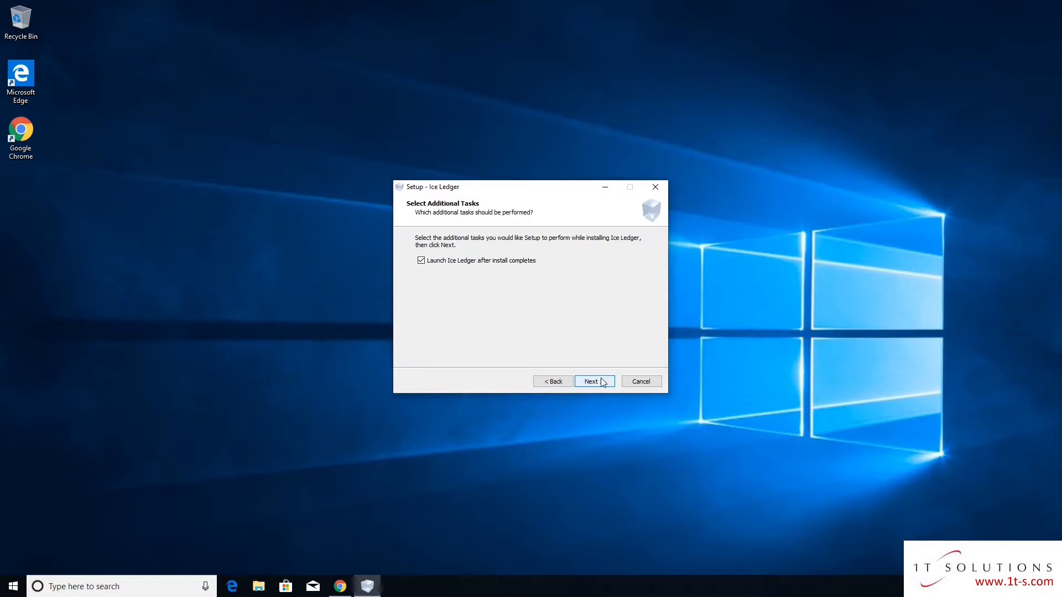
click(596, 383)
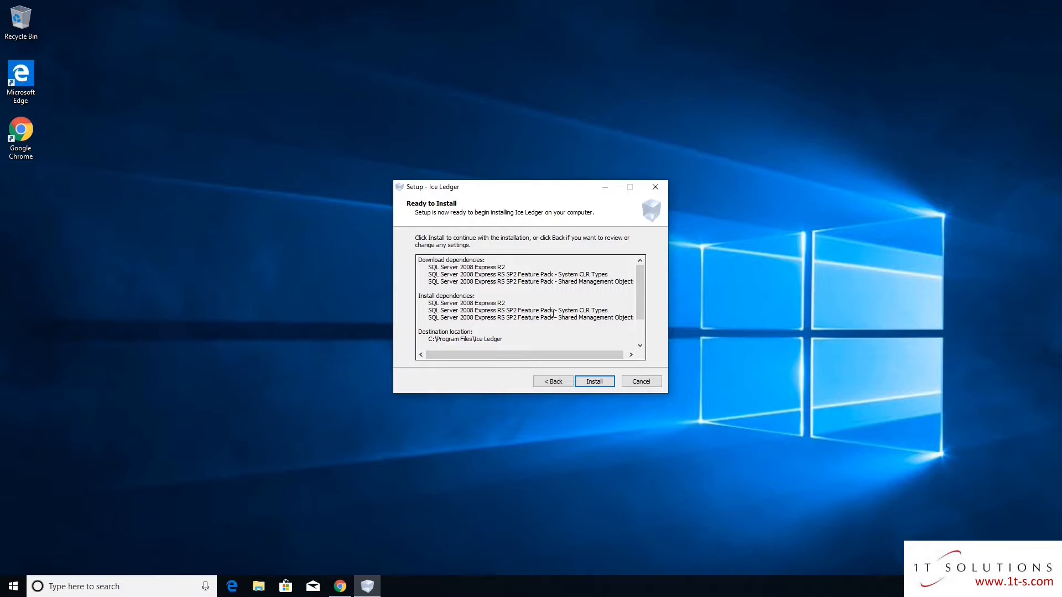
click(595, 382)
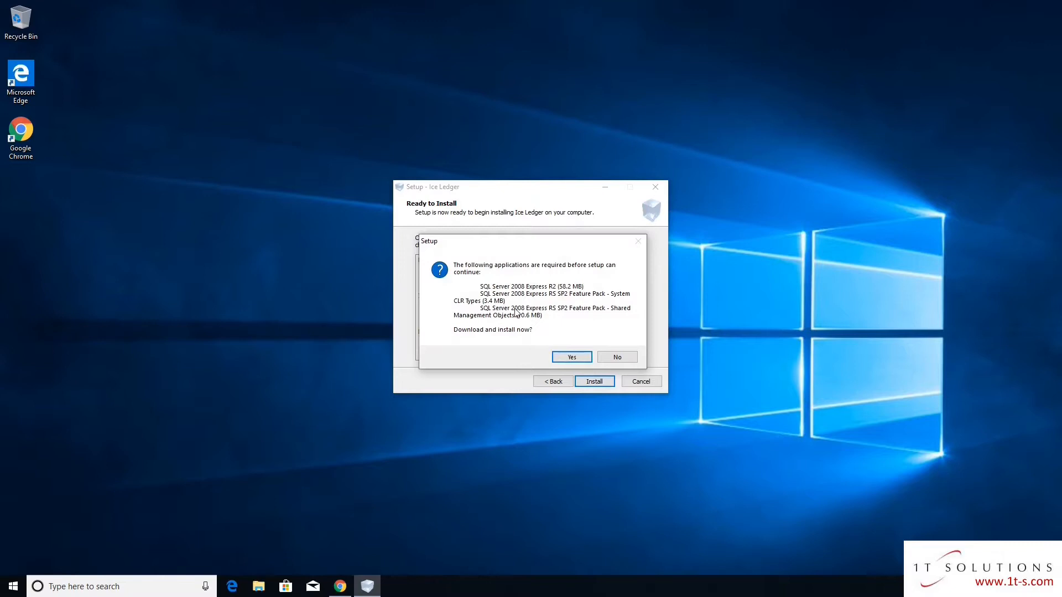
Agree to download the SQL Server 2008 dependencies, then finish the setup wizard
click(576, 360)
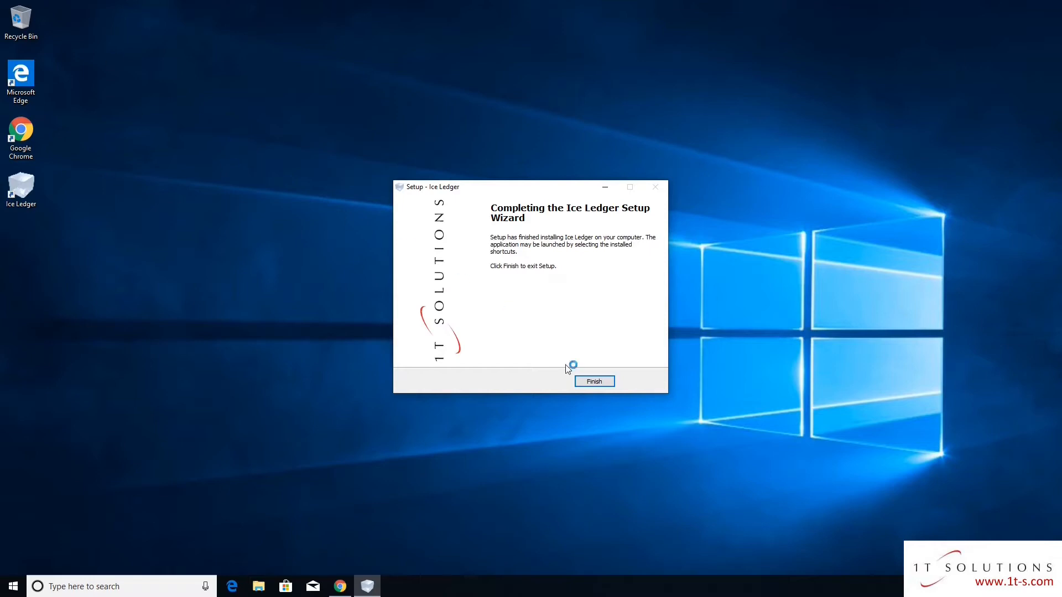
click(590, 381)
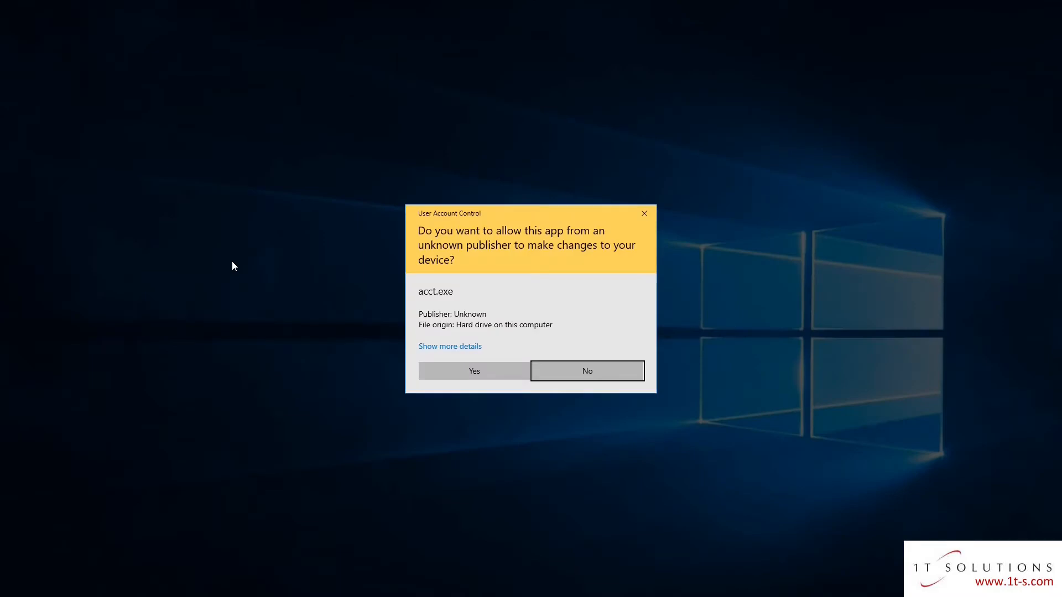
Allow acct.exe to run so the Select Database Server dialog appears
click(472, 375)
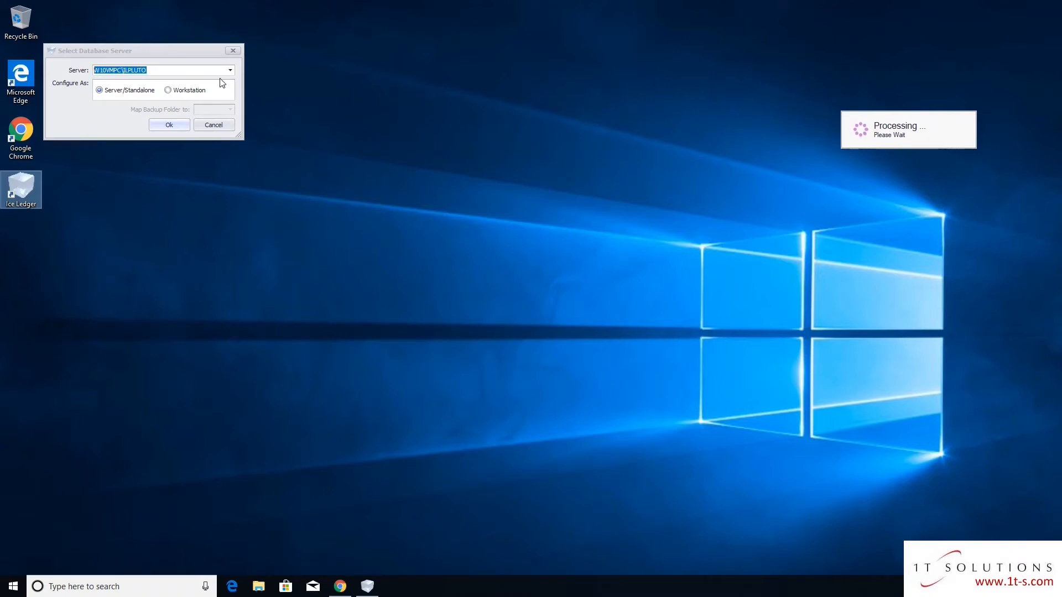
Confirm Server/Standalone as the database server and acknowledge Configuration Completed
click(167, 54)
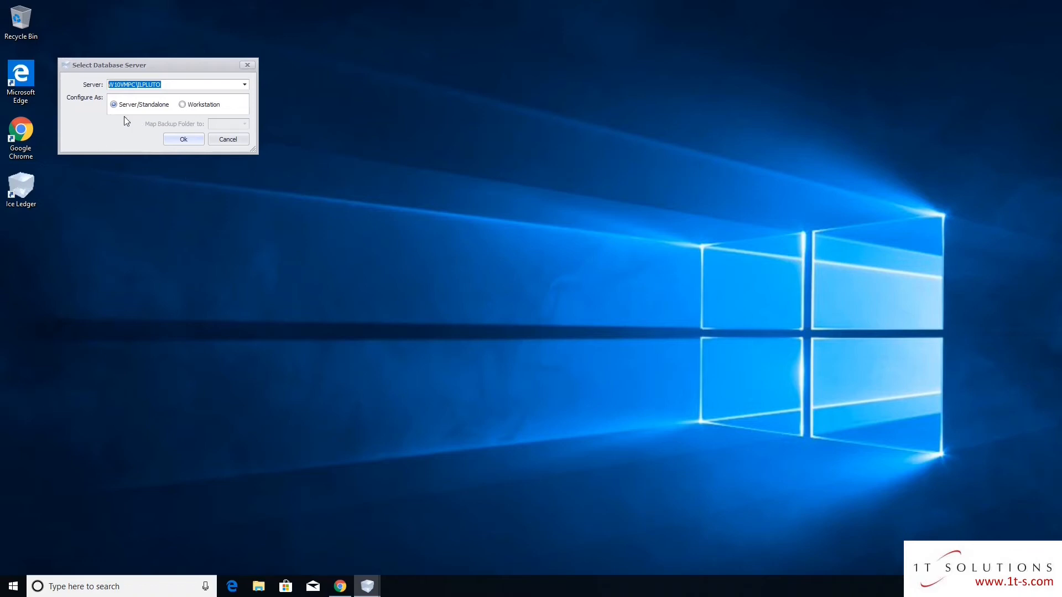
click(181, 136)
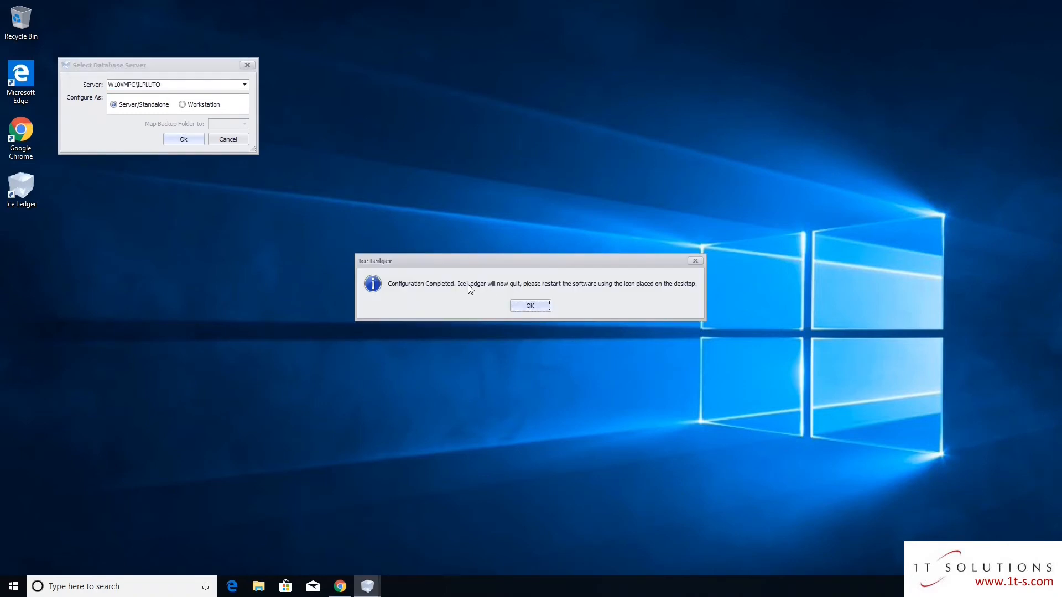
click(531, 306)
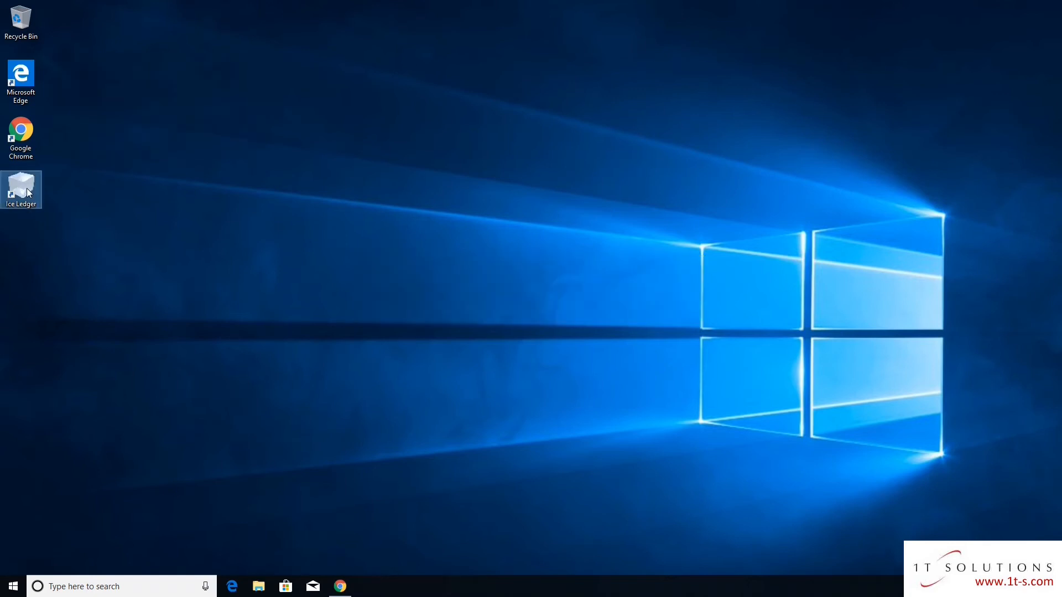
Relaunch Ice Ledger from the desktop and select YORVIC instead of _DEMO as the company
double_click(28, 192)
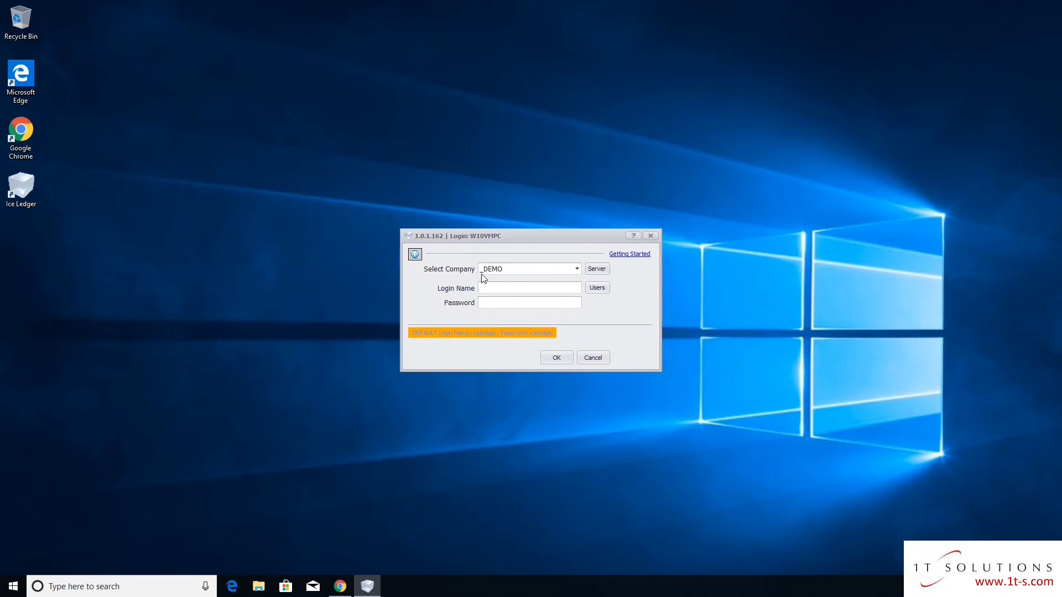
click(577, 272)
click(578, 271)
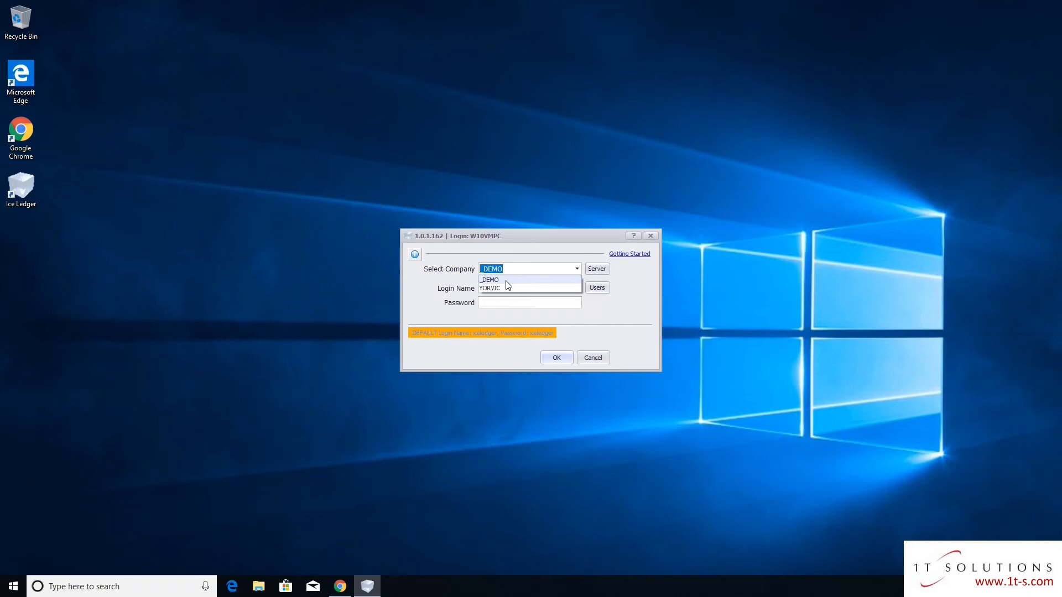
click(490, 289)
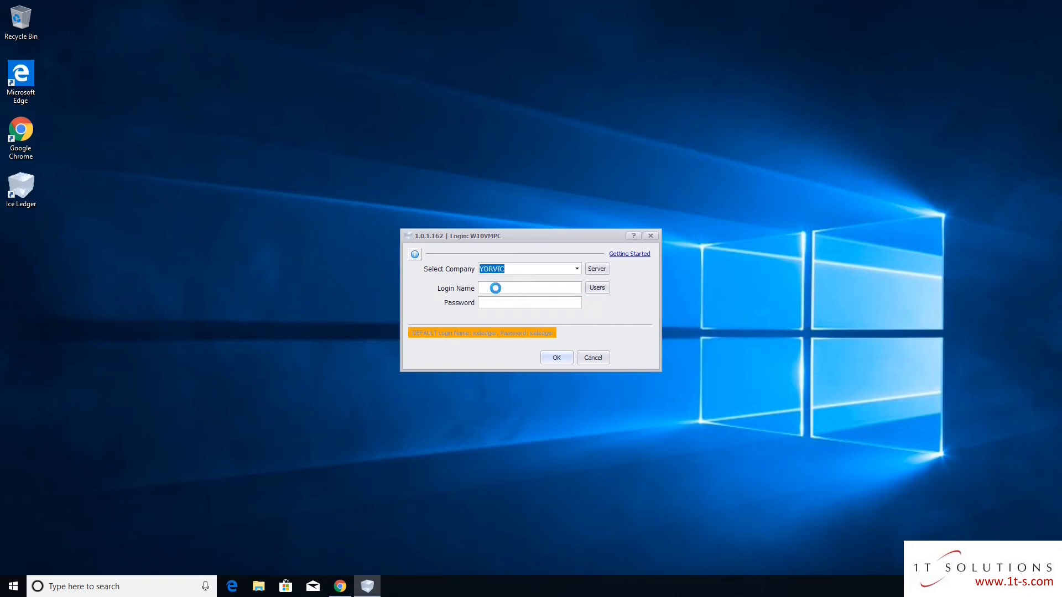
Log into YORVIC with the login name and password, maximize the window, and collapse Sales
click(497, 289)
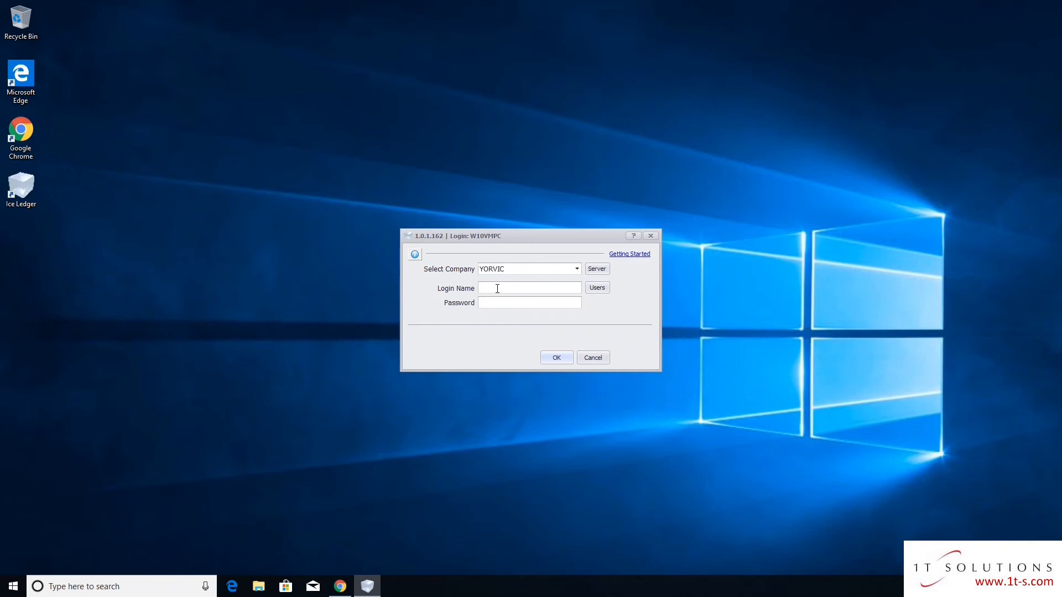
text(iceledger)
text(123456789)
click(556, 358)
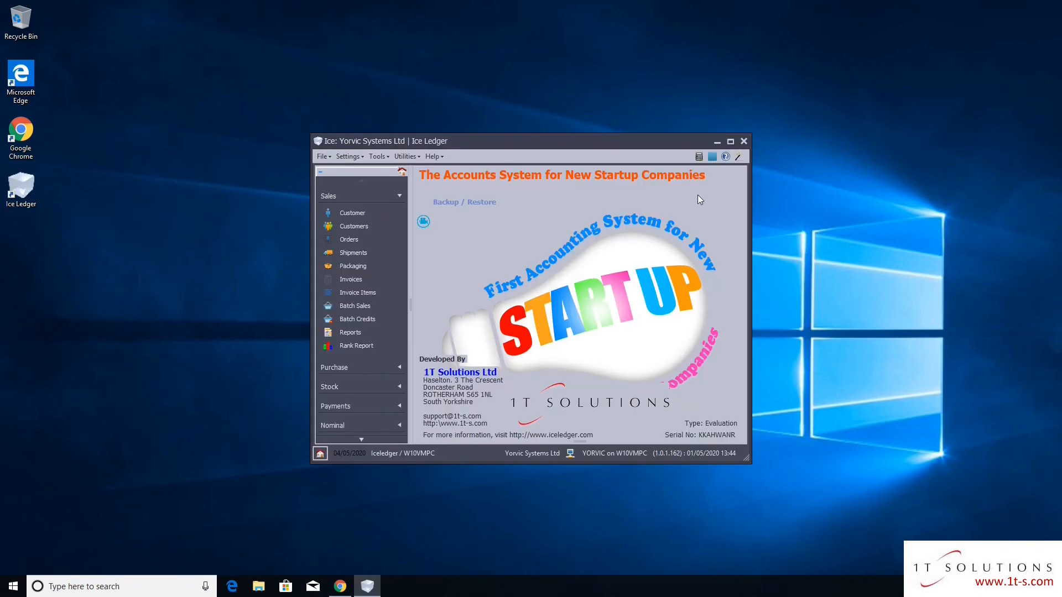
click(731, 142)
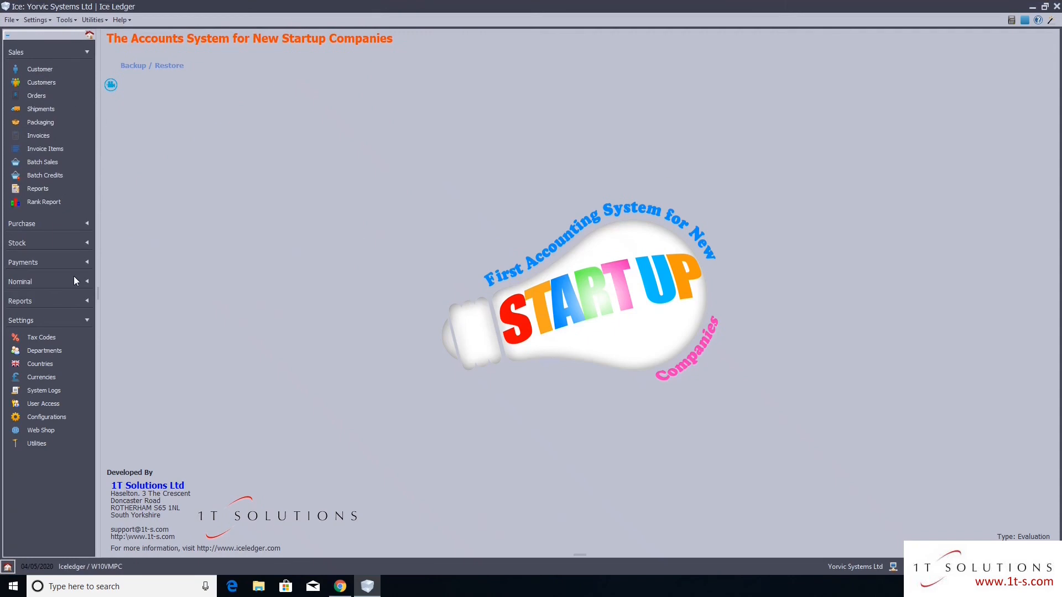
click(38, 52)
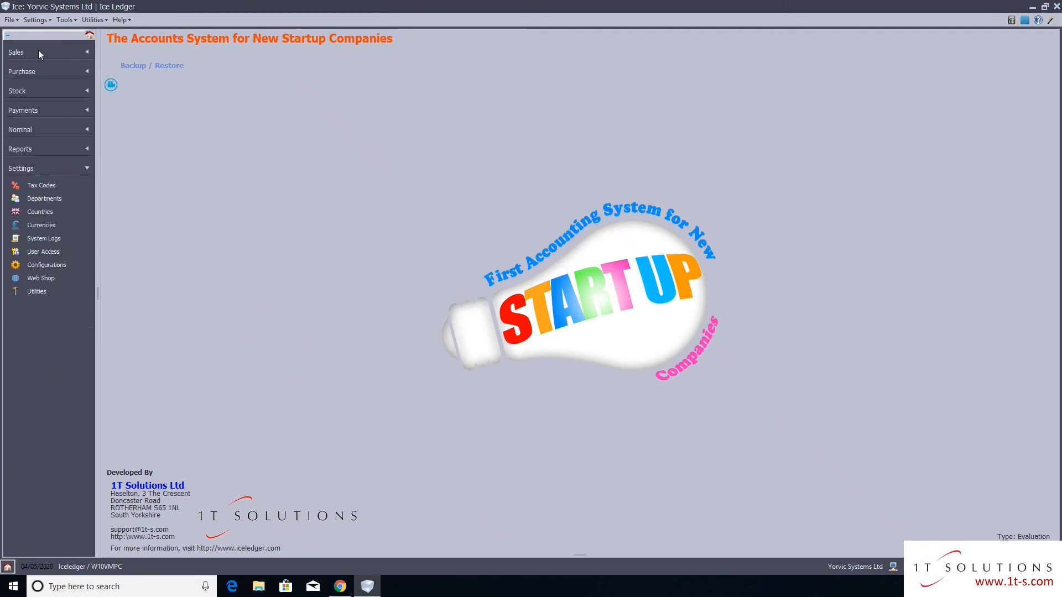